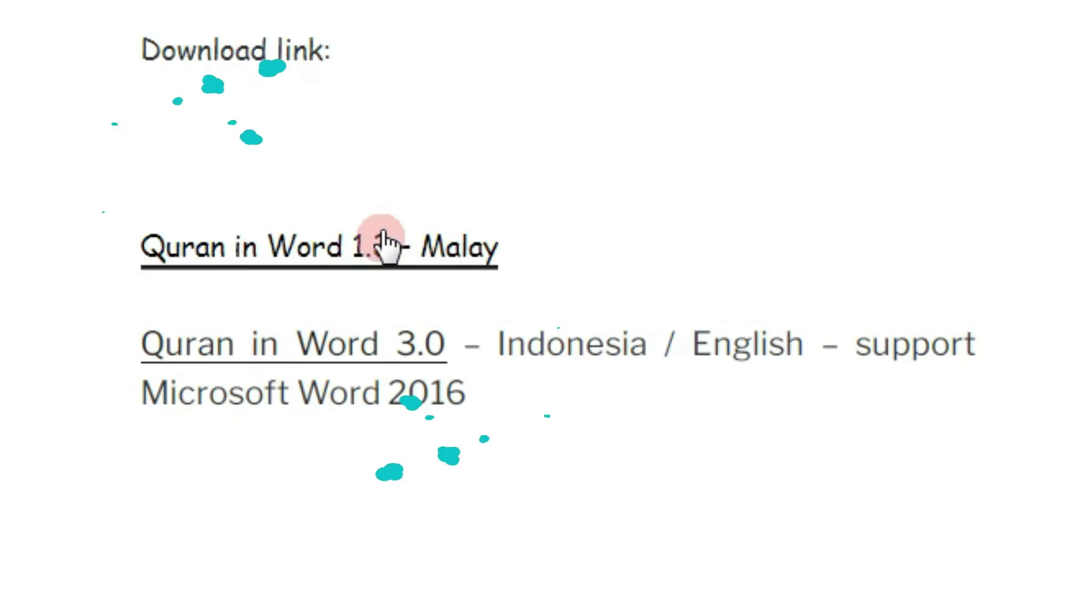
- Download the 1.39MB Quran in Word 1.3 – Malay setup archive from MediaFire
click(404, 261)
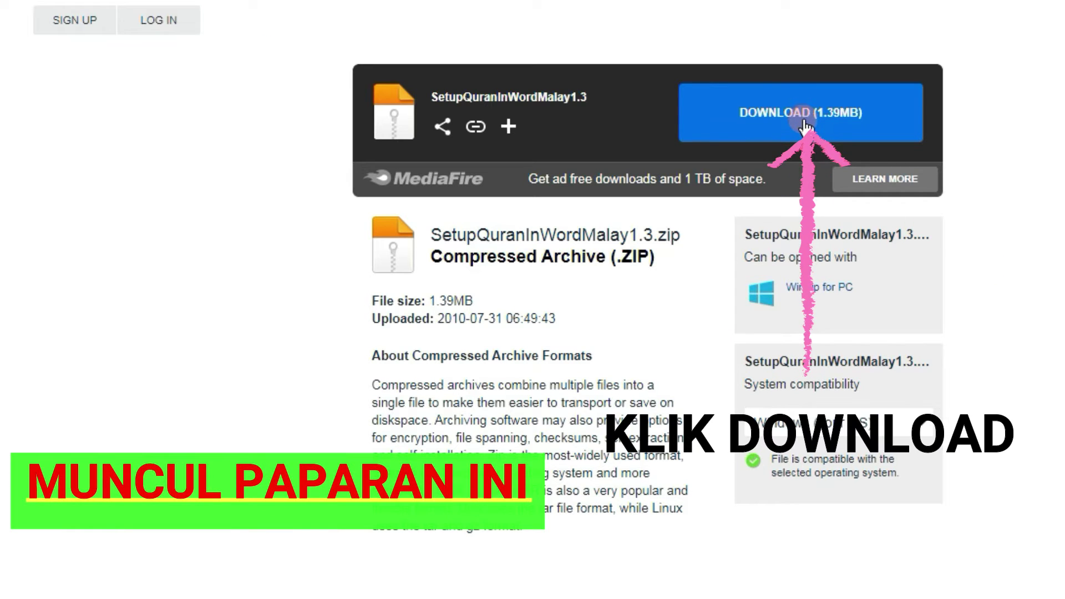
click(802, 119)
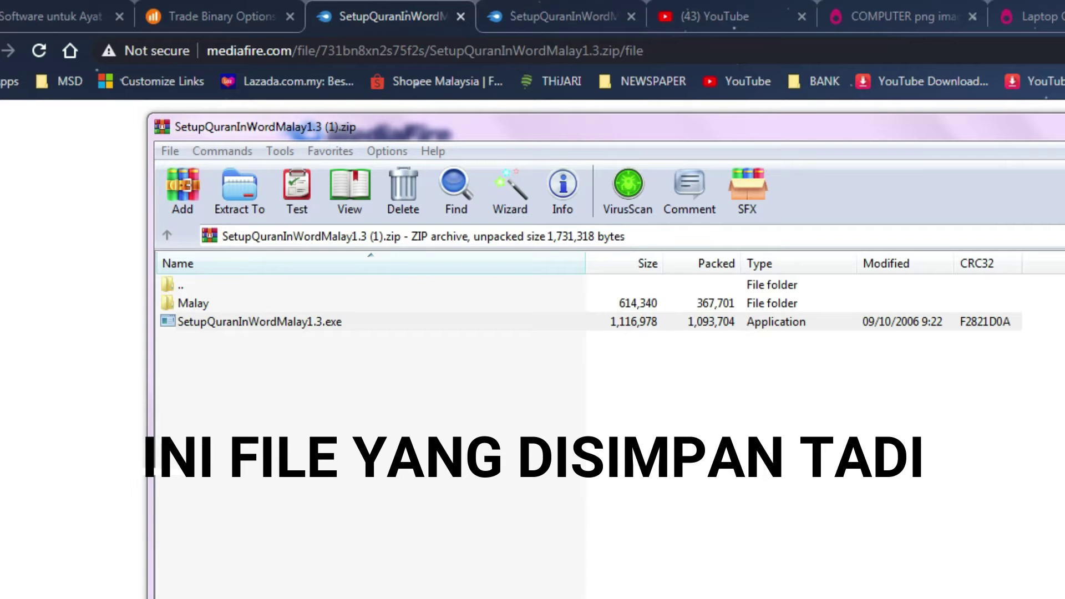
- Run SetupQuranInWordMalay1.3.exe from the WinRAR archive to start the Setup Wizard
click(87, 216)
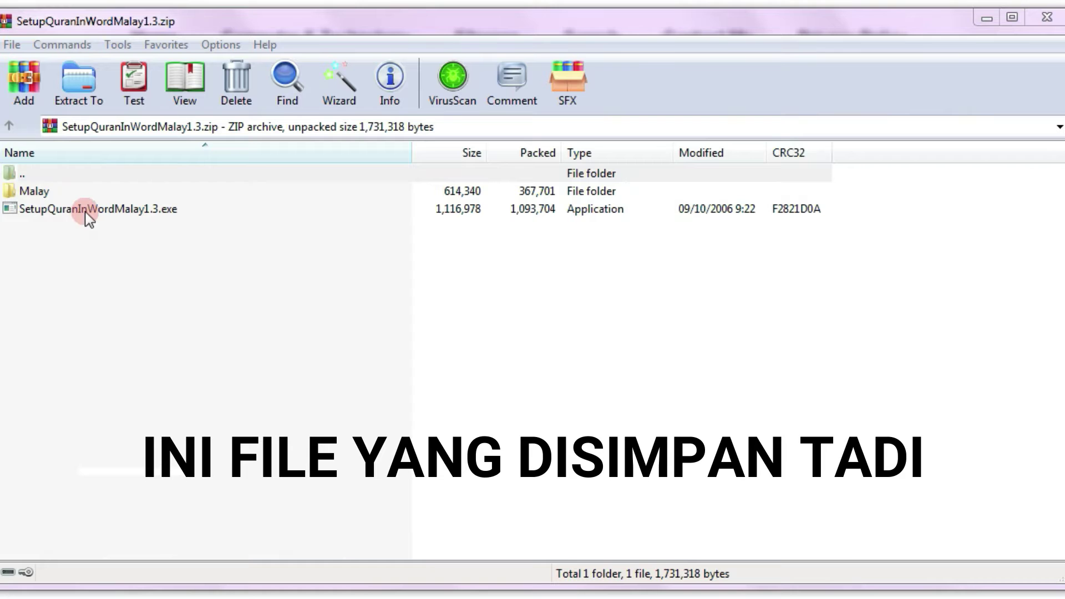
click(87, 214)
double_click(87, 214)
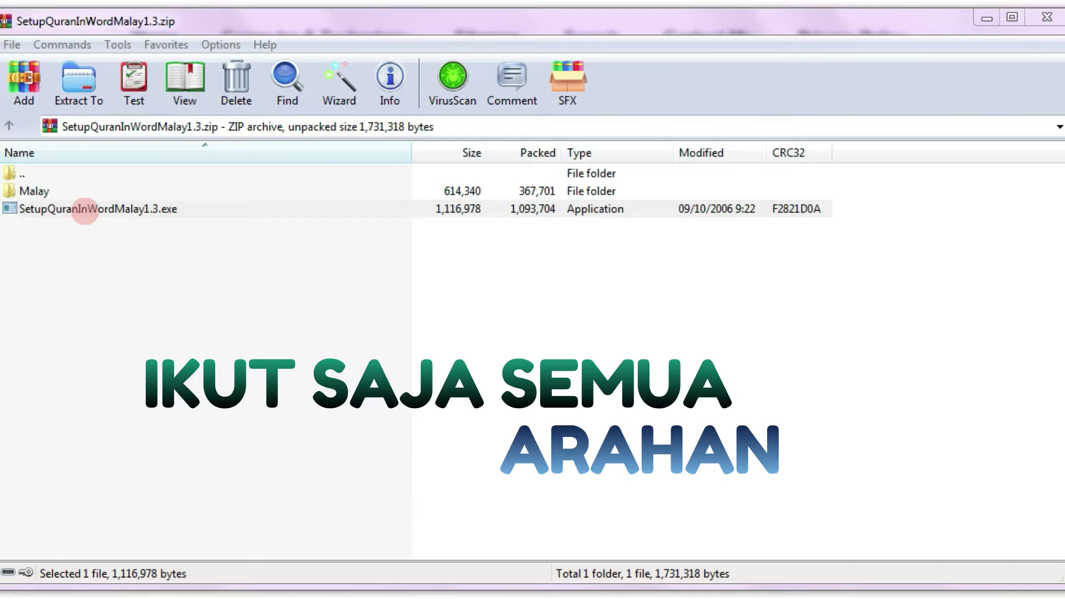
click(641, 326)
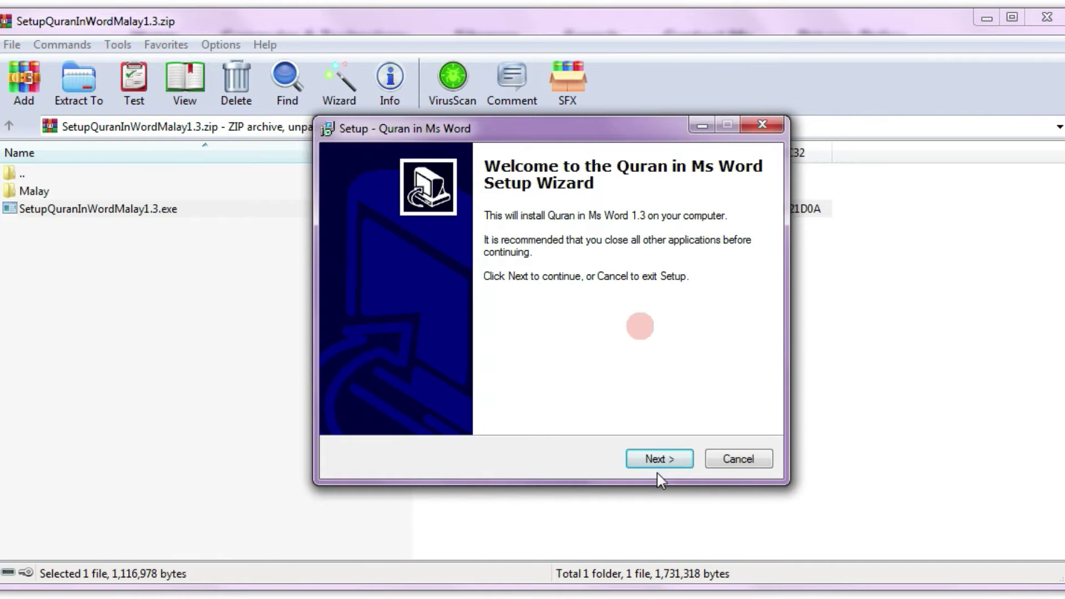
- Install Quran in Ms Word 1.3 with defaults into C:\Program Files (x86)\Quran_in_Word
click(659, 460)
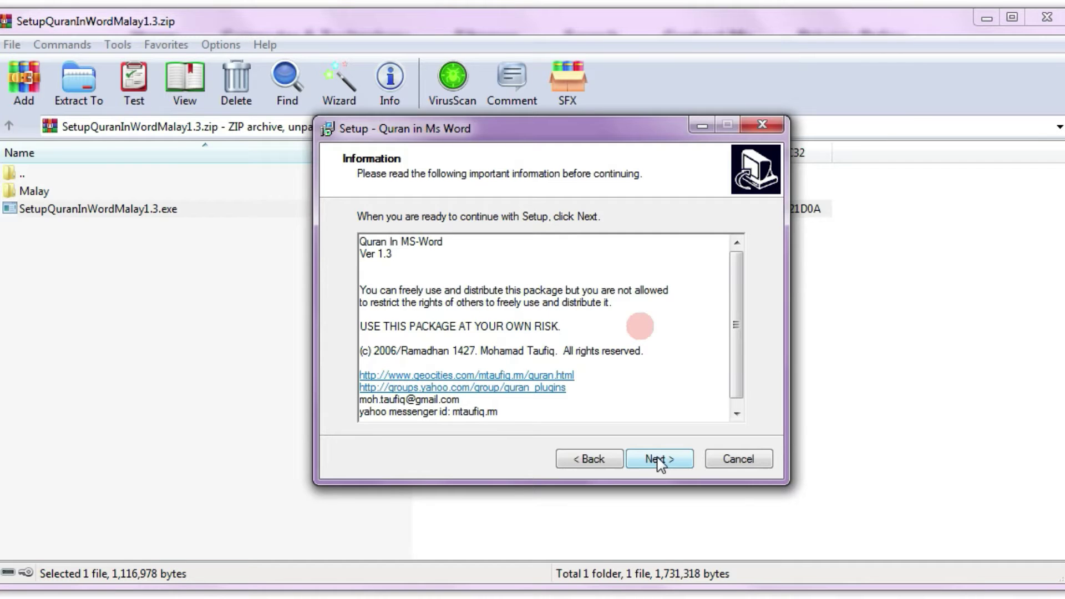
click(659, 459)
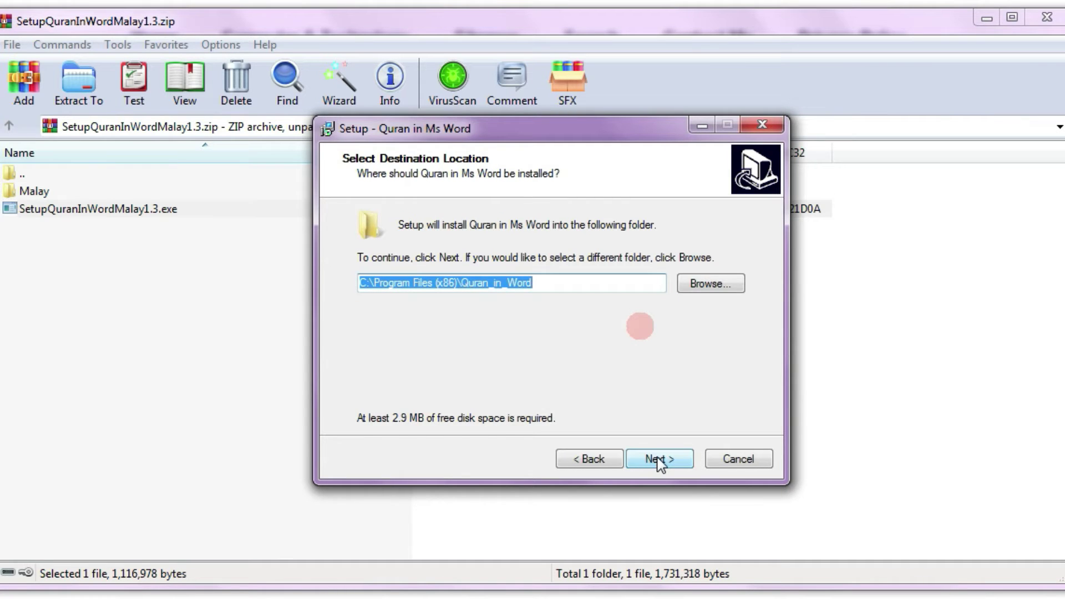
click(658, 458)
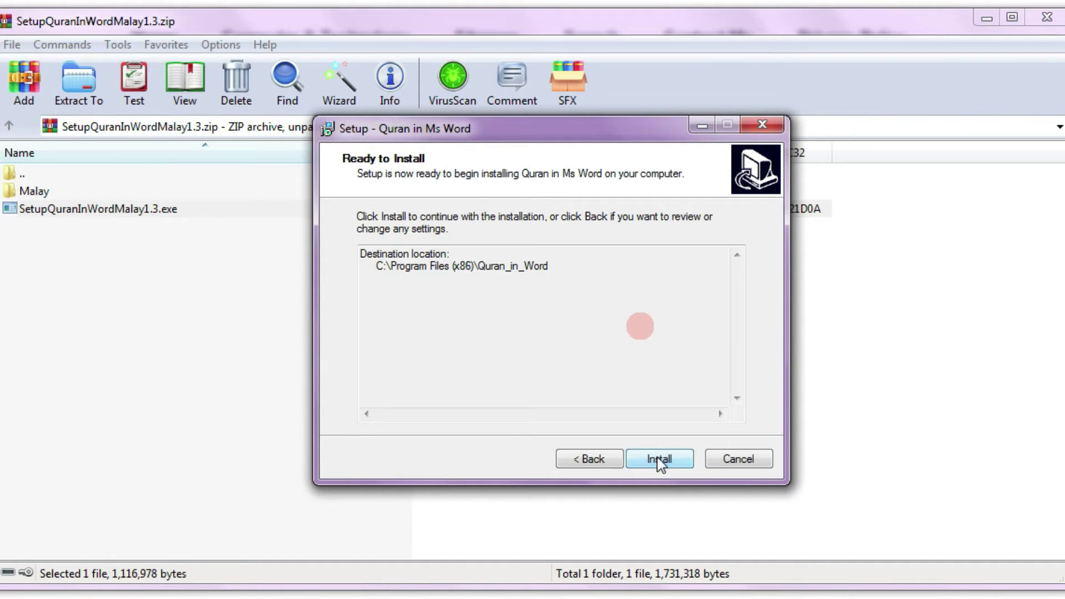
click(658, 460)
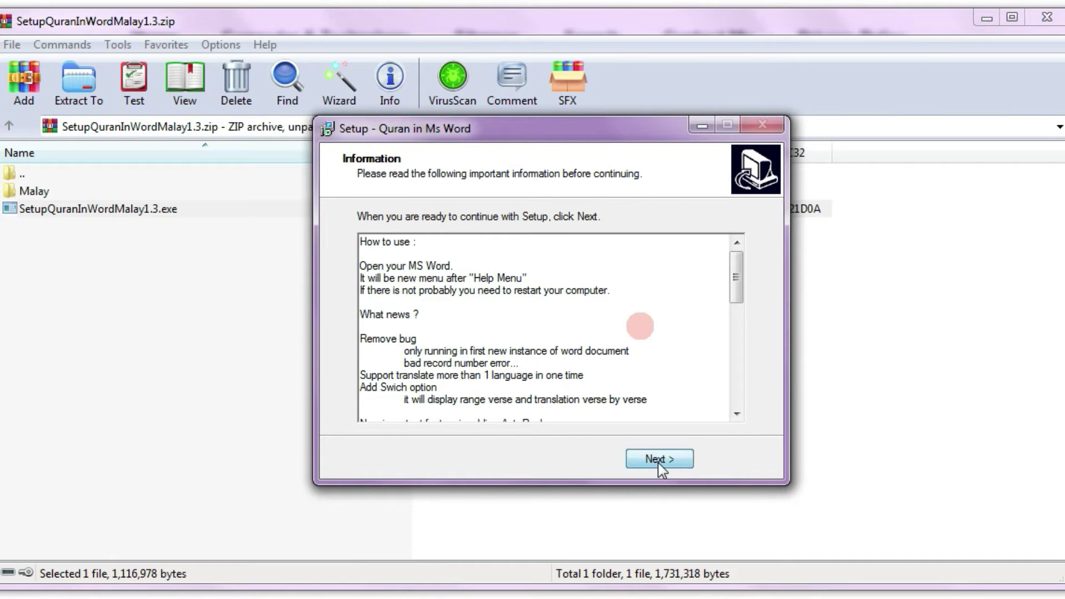
click(659, 459)
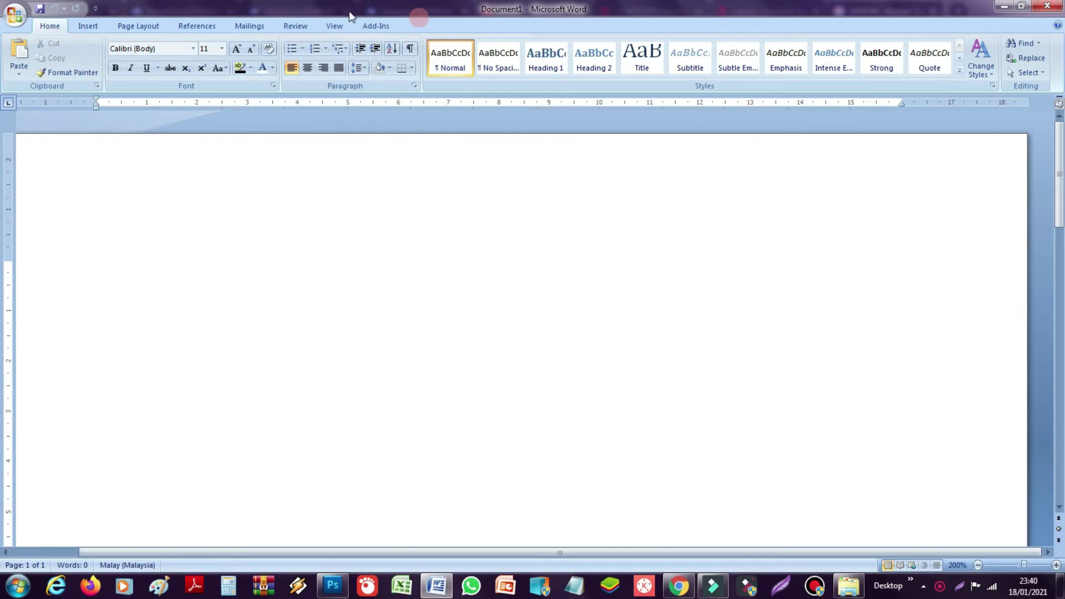
- Choose Get Arabic+Translation from the Al-Quran menu on Word's Add-Ins tab
click(374, 28)
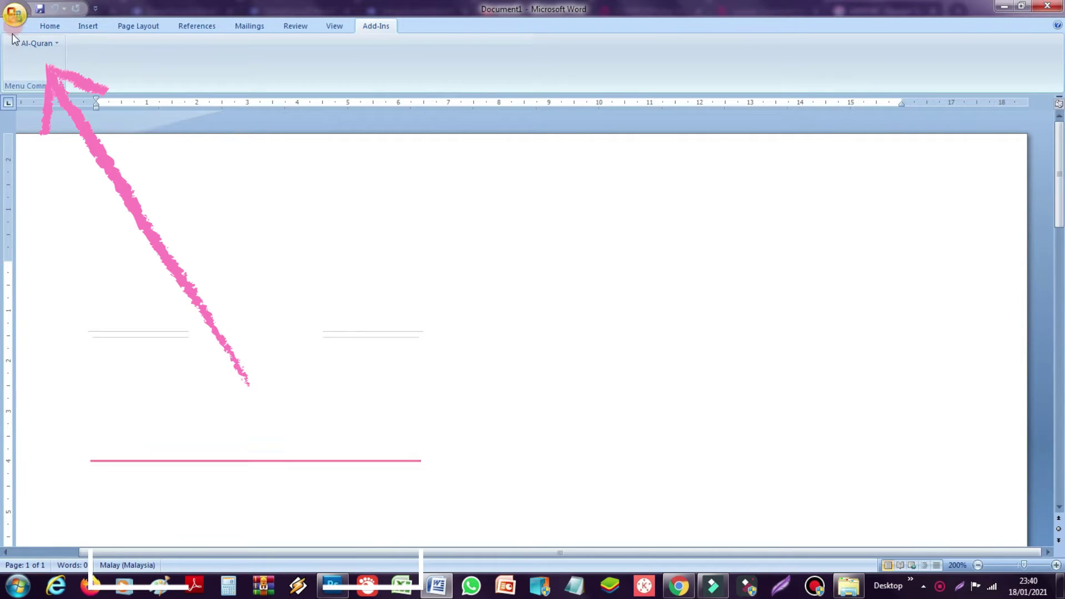
click(45, 44)
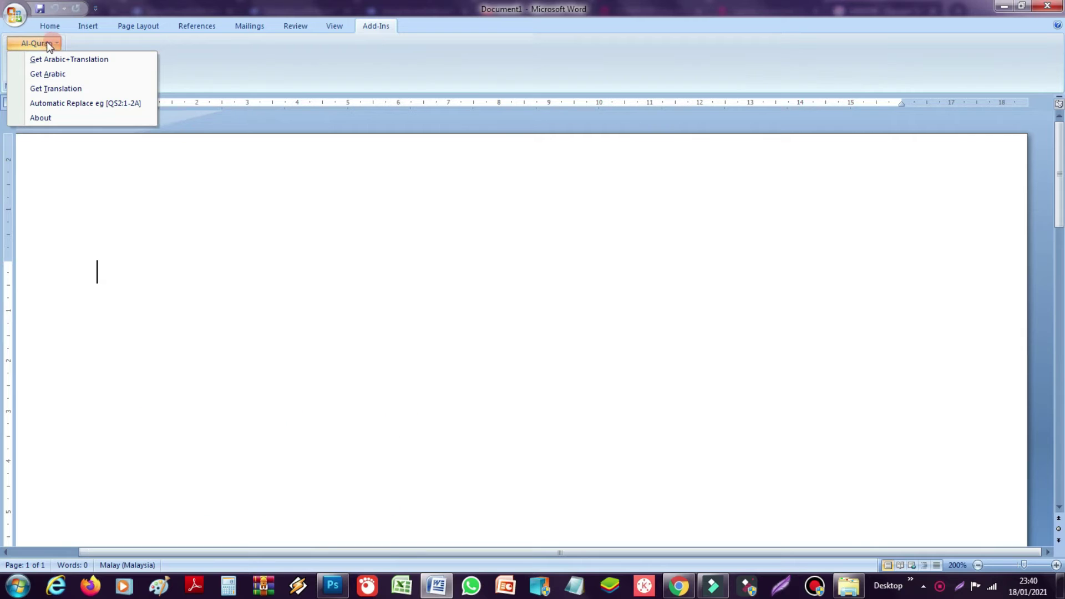
click(92, 62)
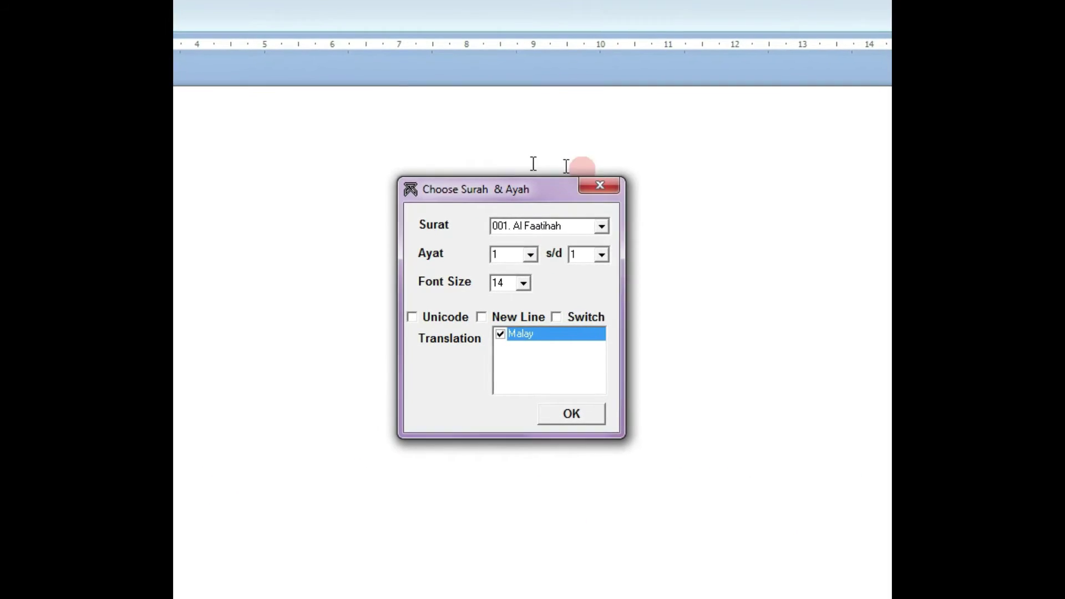
- Keep the Malay translation ticked and verse 1 as the starting verse
click(500, 335)
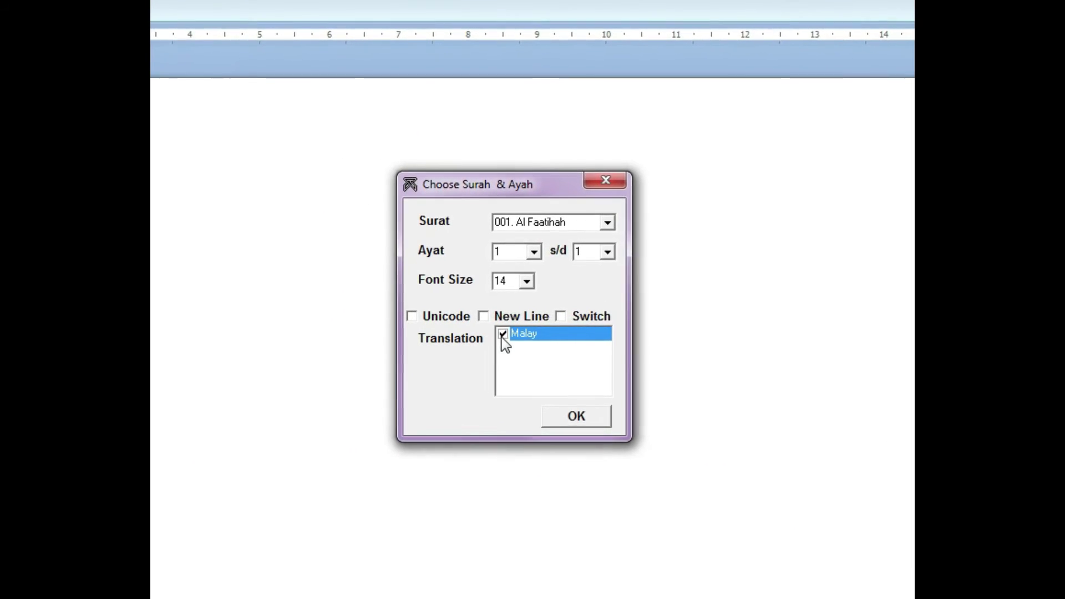
click(503, 335)
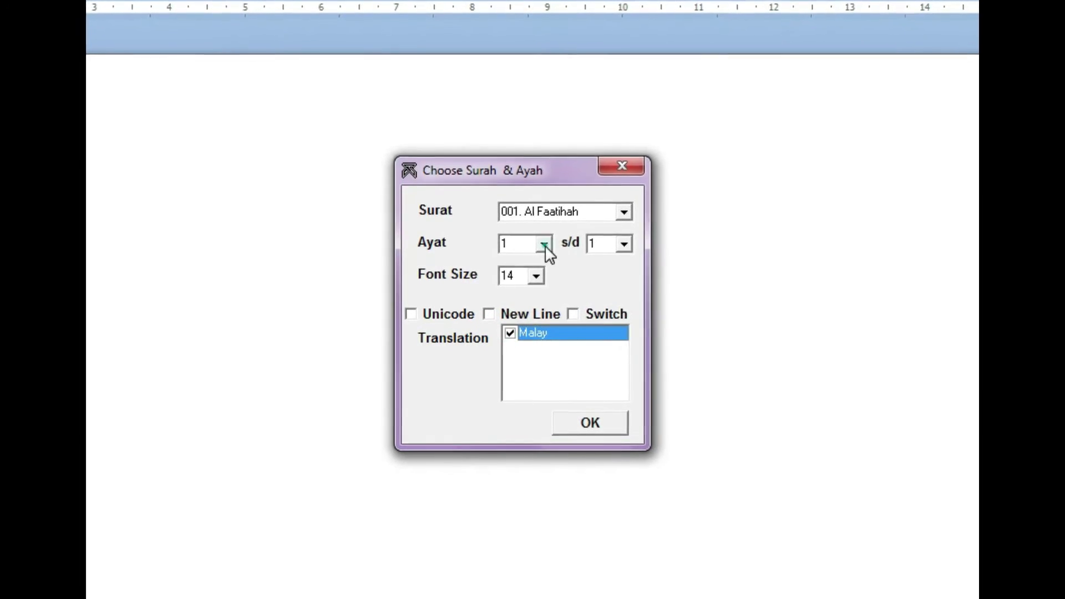
click(543, 245)
click(544, 244)
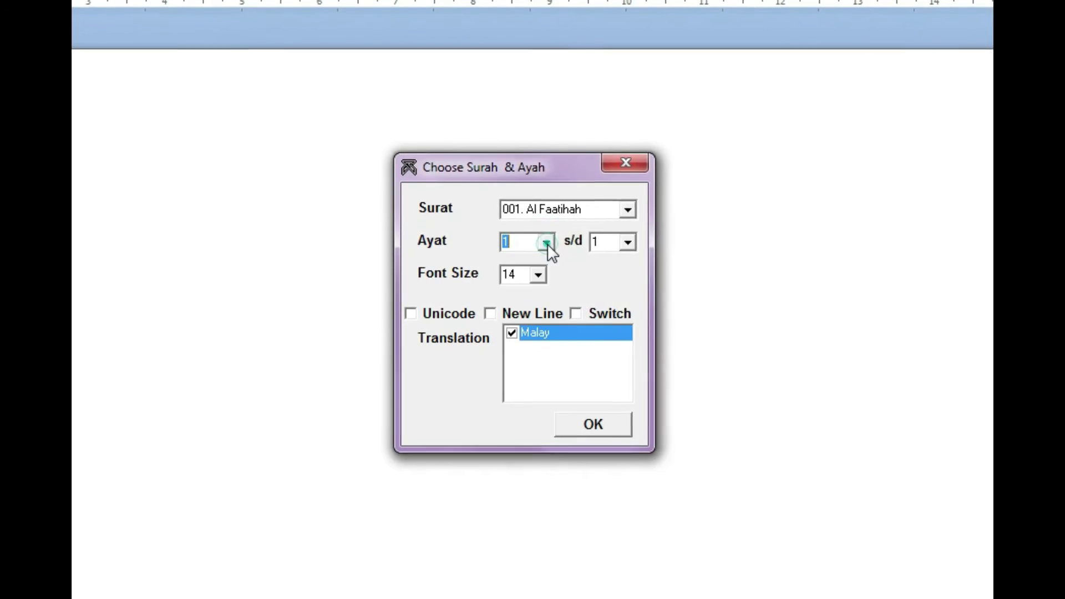
click(632, 242)
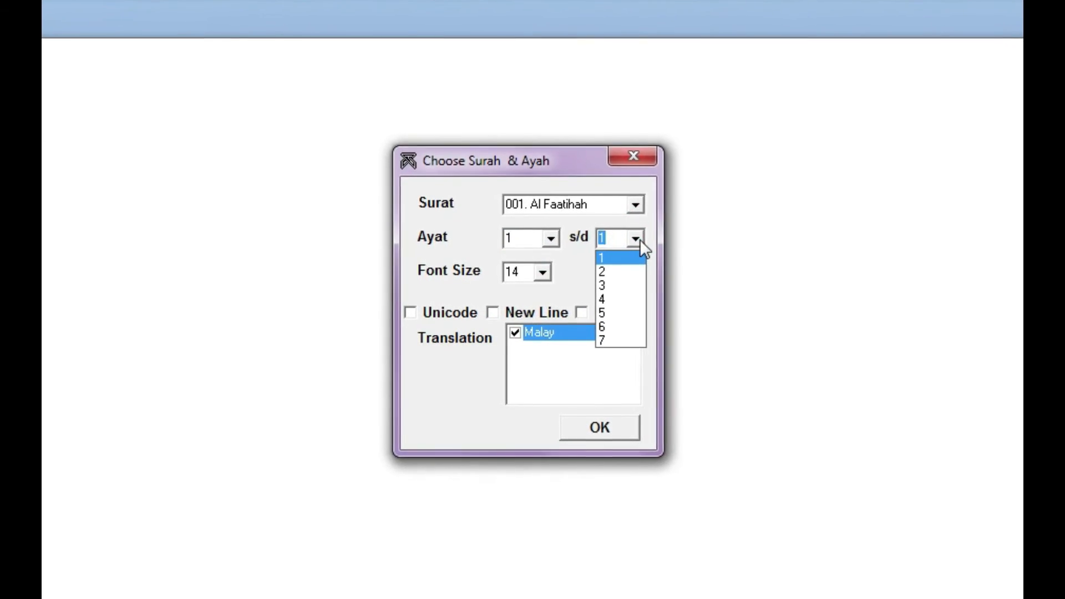
- Keep surah Al Faatihah, set the ending verse to 7, and insert the passage
click(641, 238)
click(641, 203)
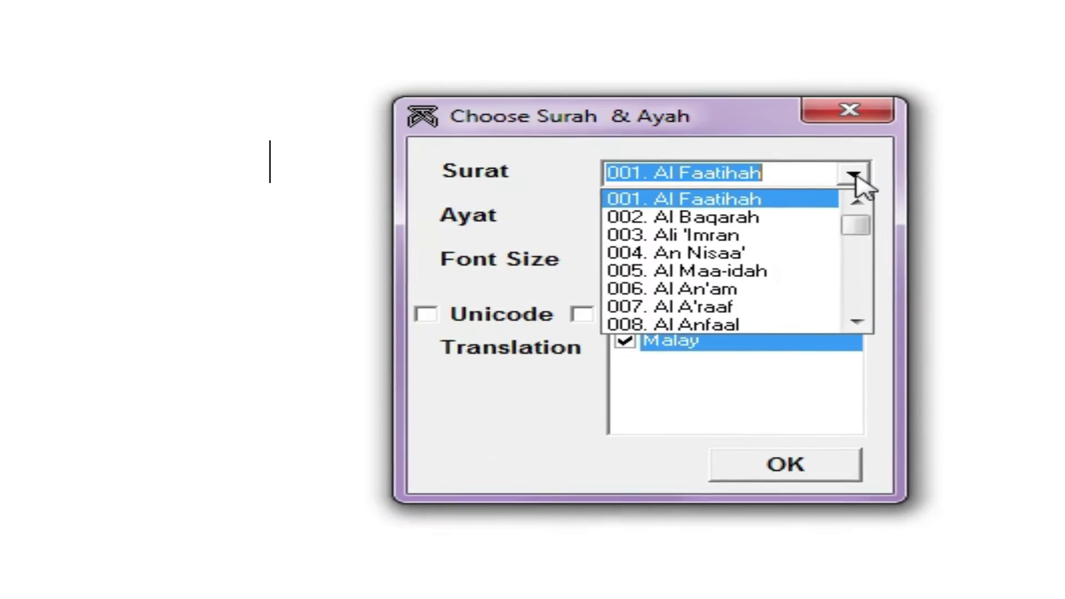
click(648, 199)
click(648, 199)
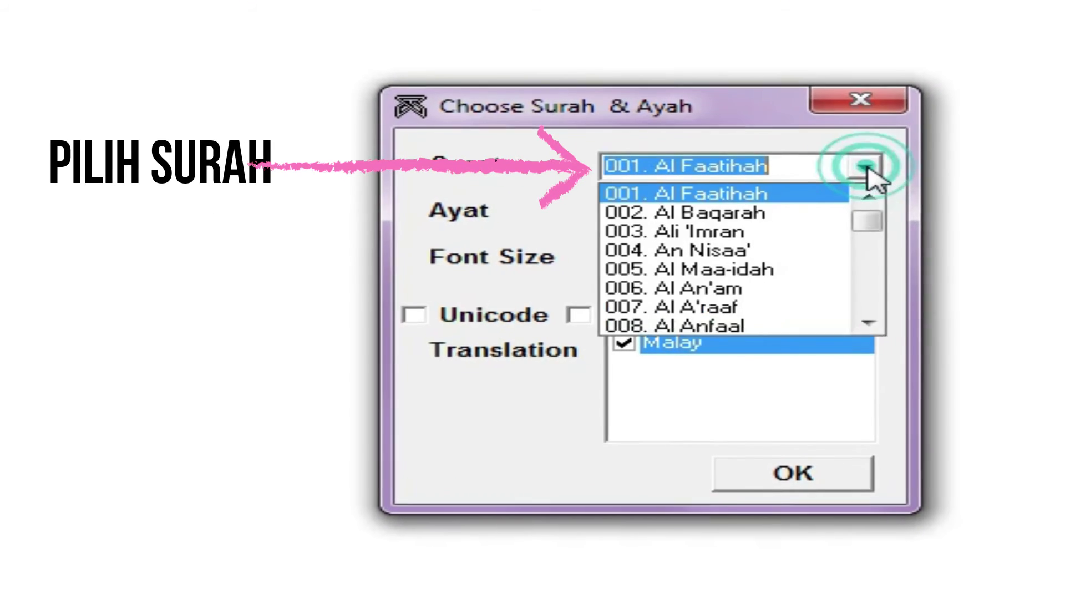
click(882, 175)
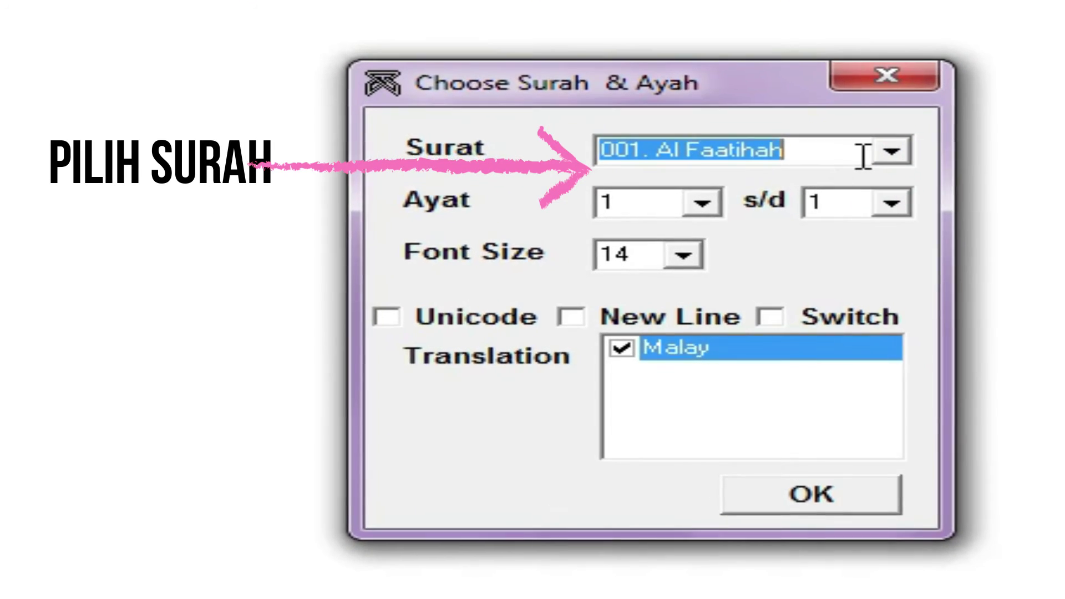
click(893, 150)
click(893, 150)
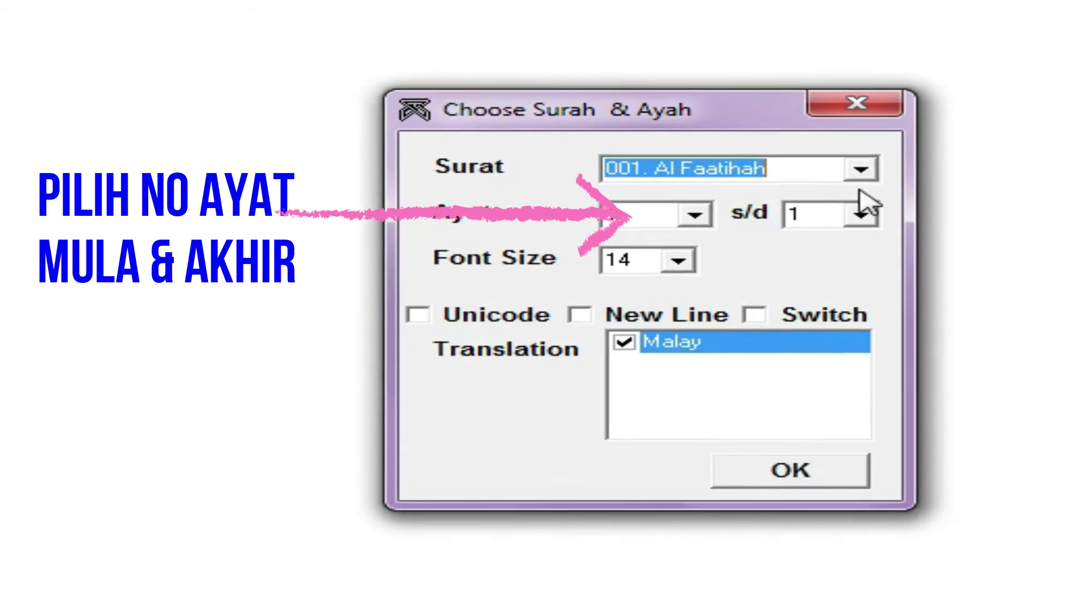
click(866, 215)
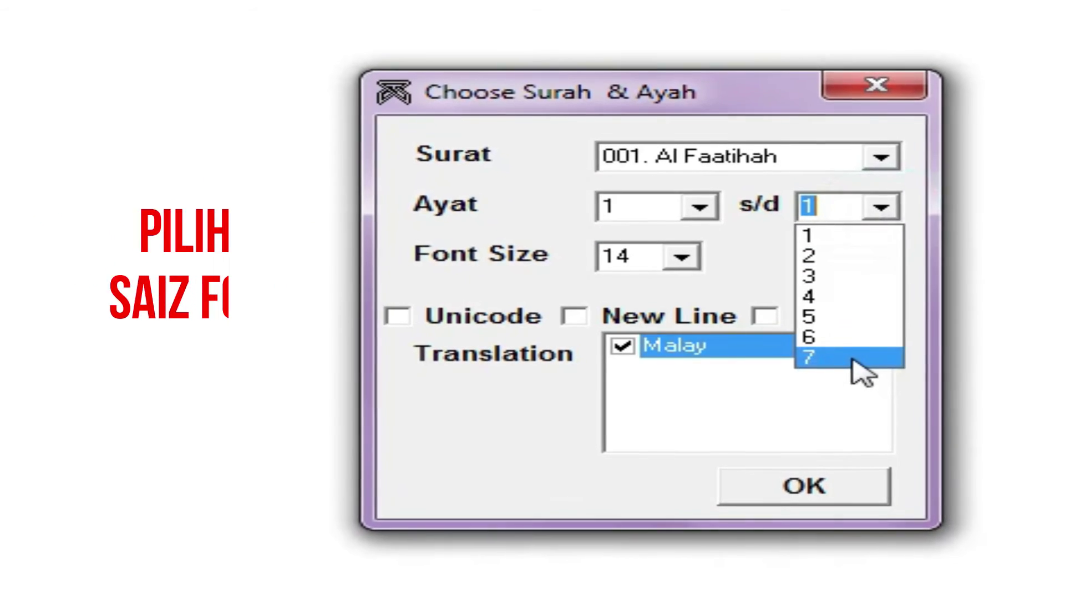
click(858, 359)
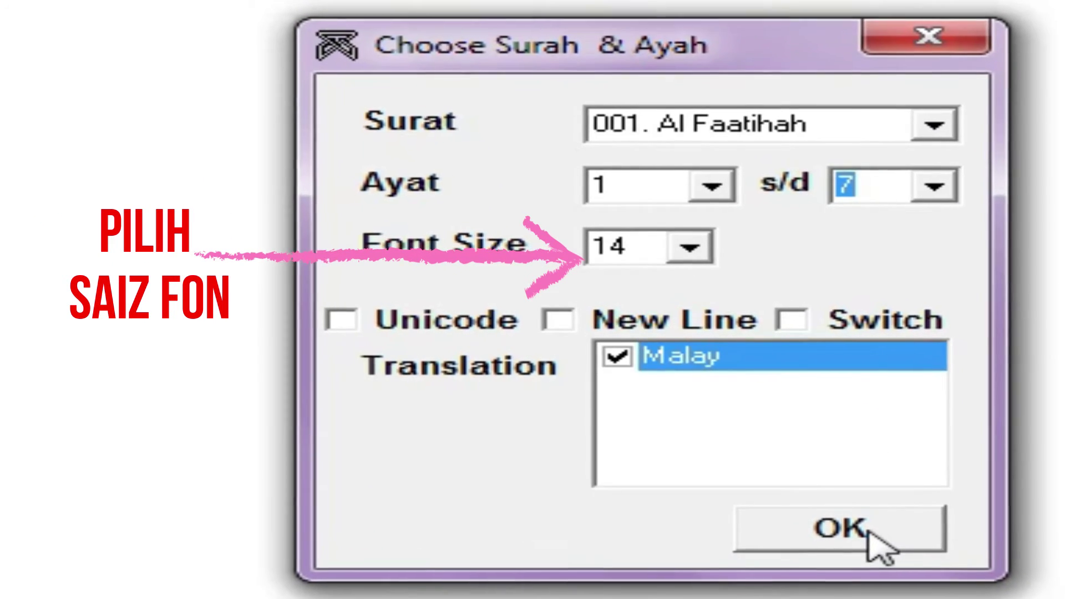
click(876, 536)
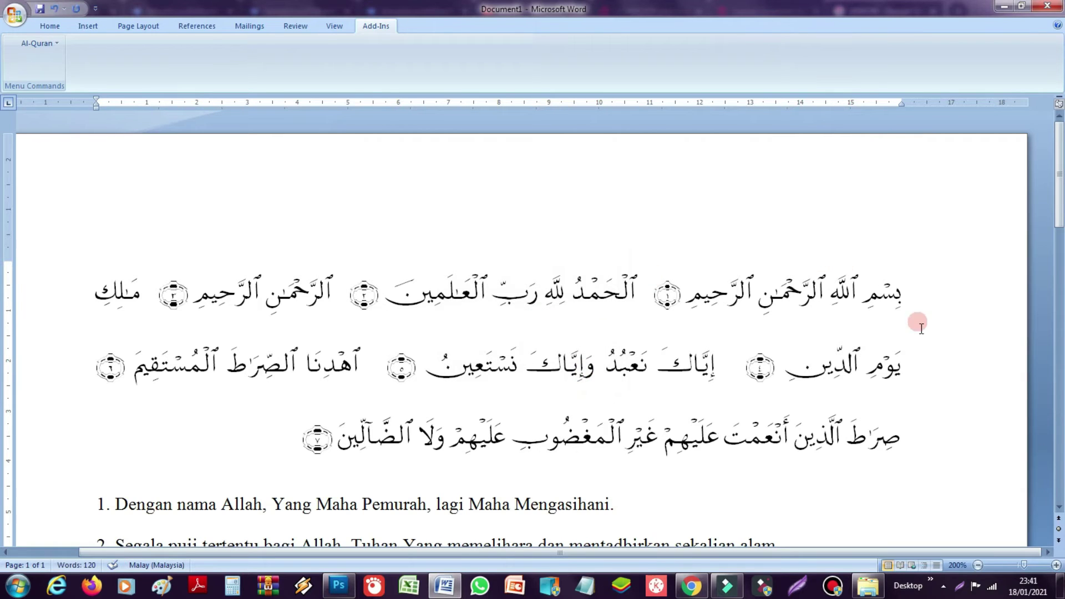
- Review the inserted Arabic verses and Malay translation, then select the first Arabic line
scroll(921, 329, down, 1)
scroll(924, 341, down, 2)
scroll(924, 340, down, 1)
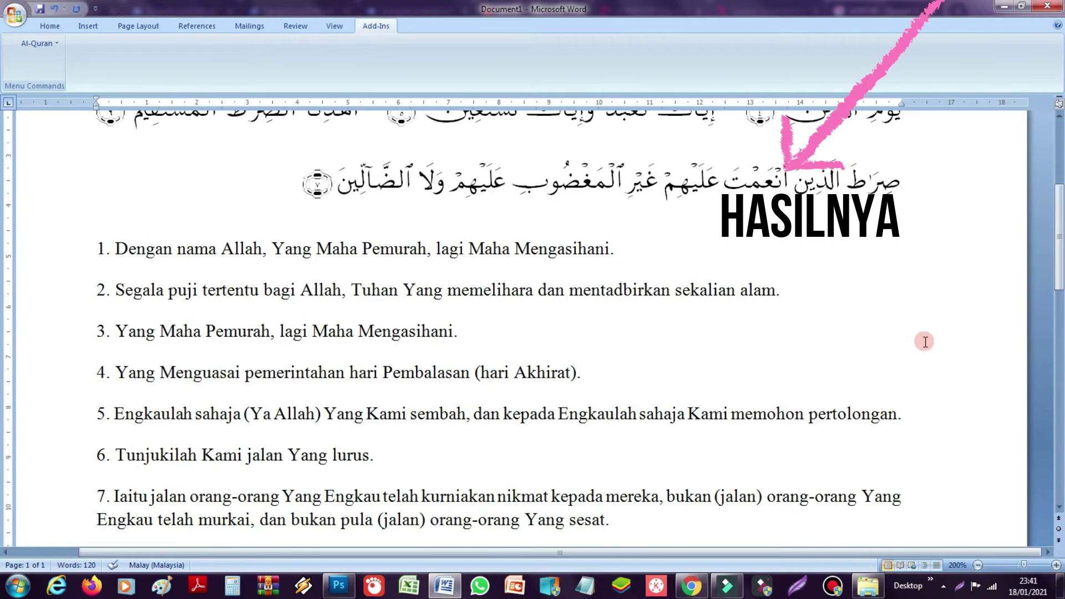
scroll(925, 342, down, 2)
scroll(925, 342, down, 2)
scroll(925, 341, up, 2)
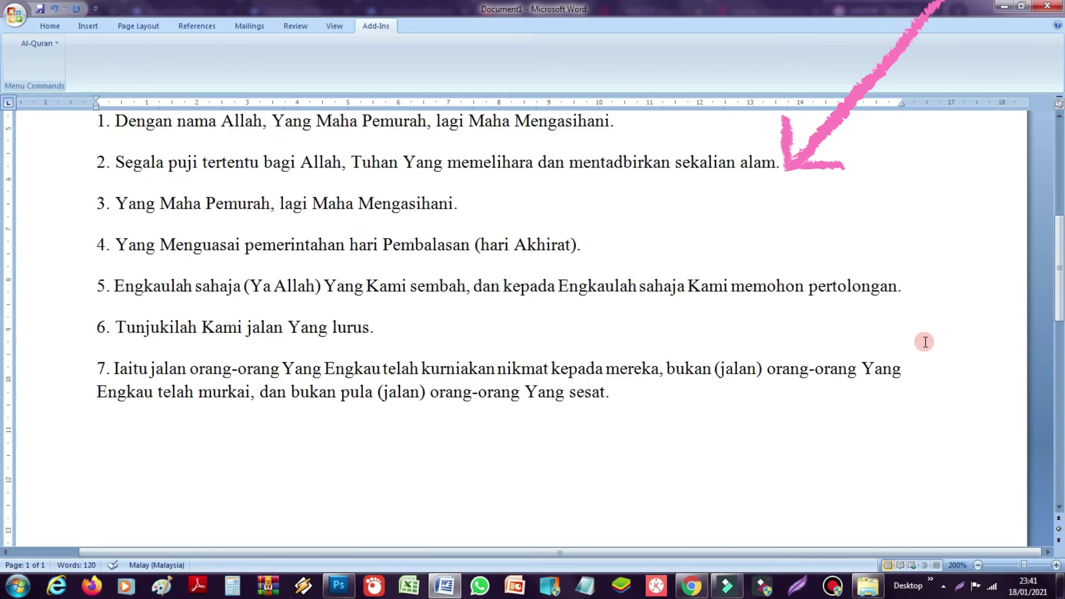
scroll(925, 341, up, 1)
scroll(925, 341, up, 5)
scroll(925, 341, down, 1)
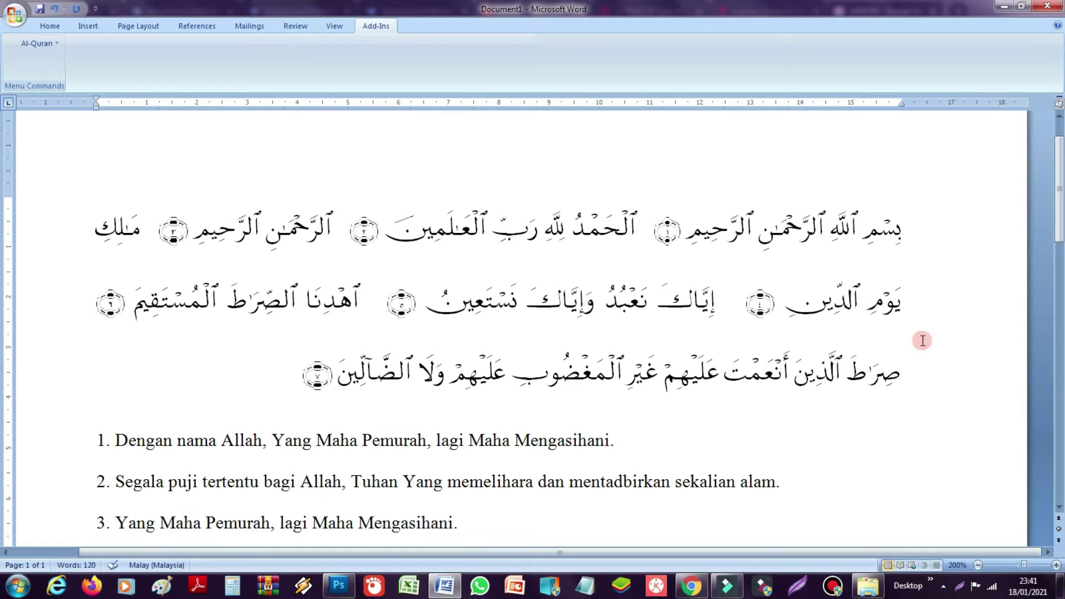
drag(88, 222, 872, 257)
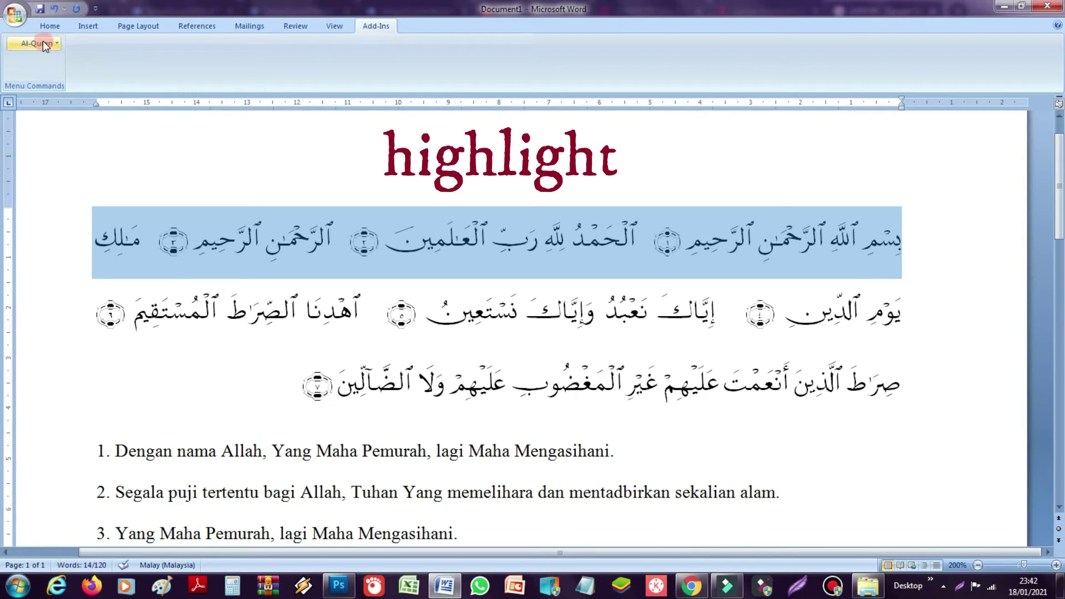
- Bold the first Arabic line, trying italic and underline and removing both again
click(87, 28)
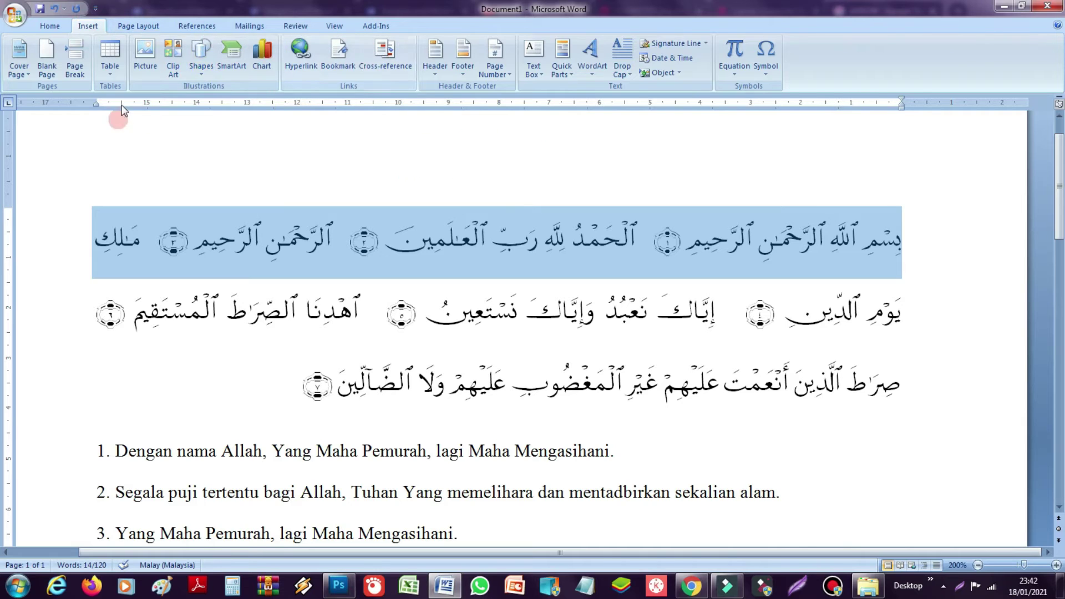
scroll(118, 75, up, 1)
click(116, 69)
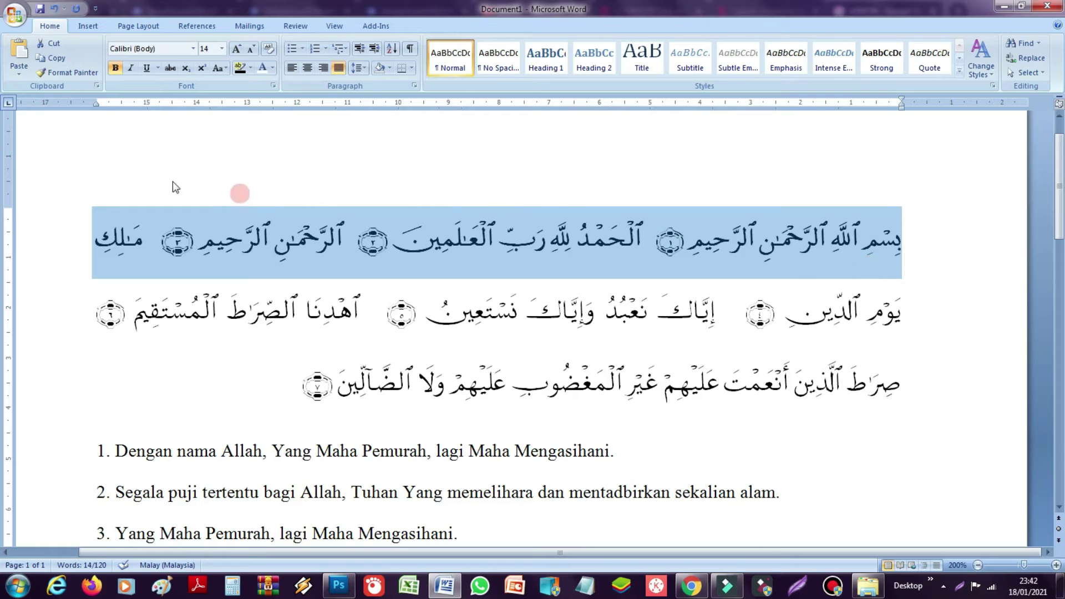
click(132, 72)
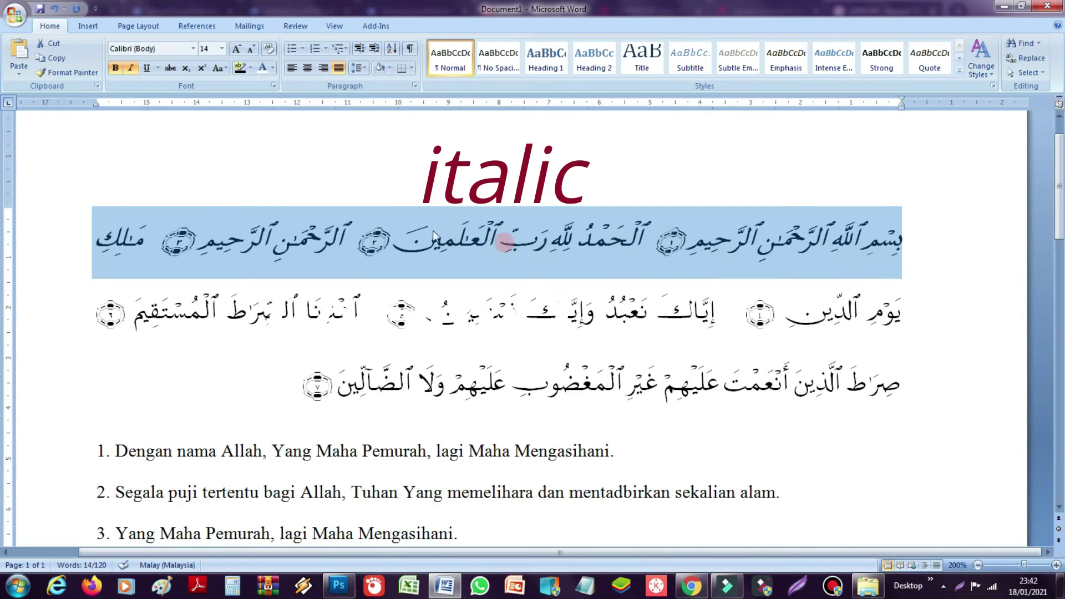
click(132, 69)
click(146, 69)
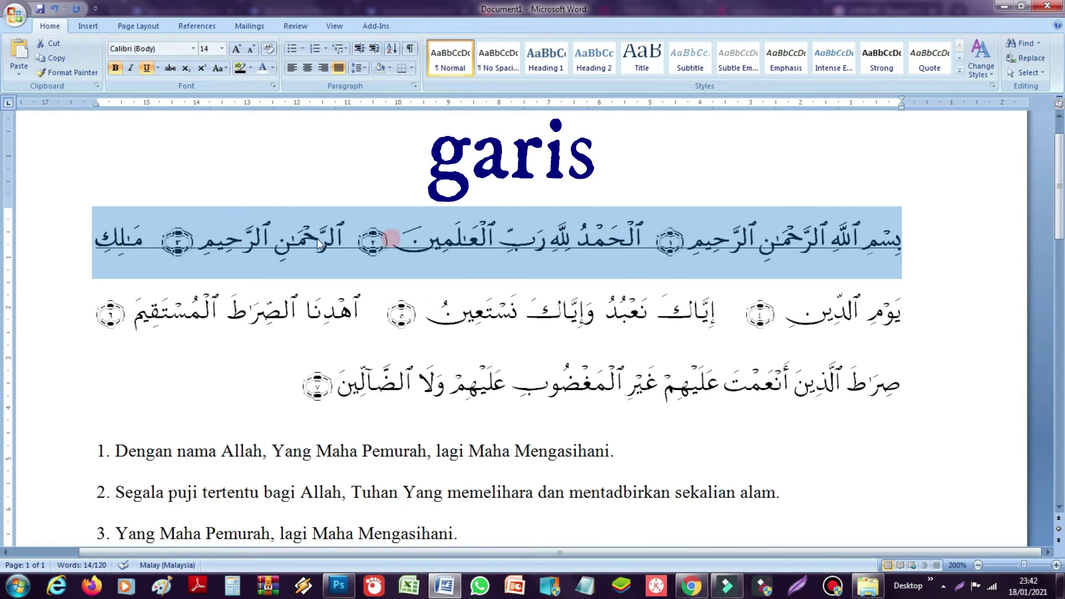
click(147, 69)
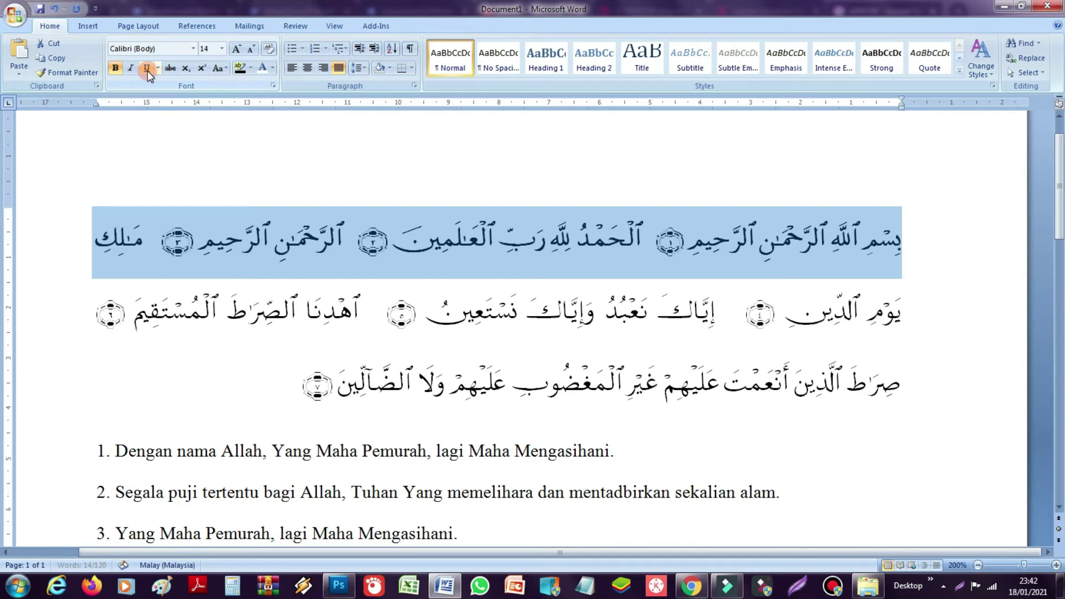
click(222, 48)
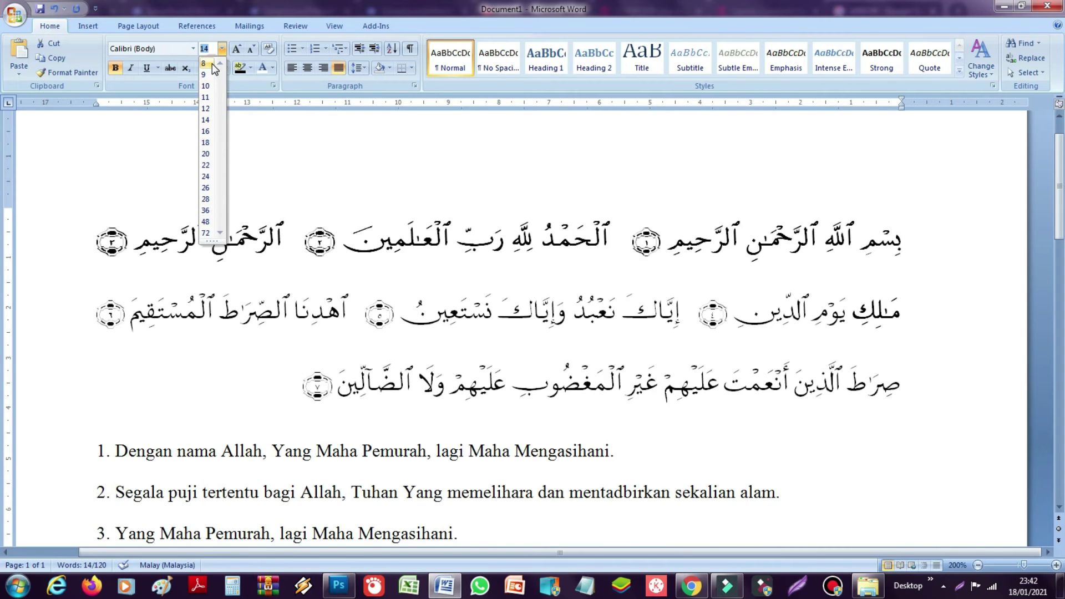
- Apply a black highlight to the first Arabic line, leaving its font size unchanged
click(541, 152)
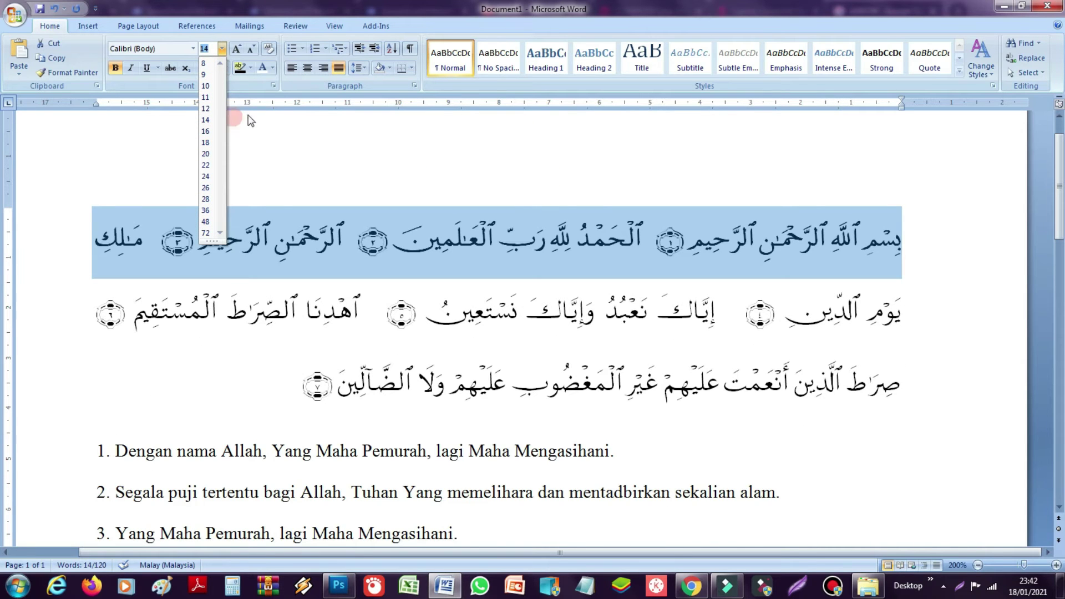
click(251, 71)
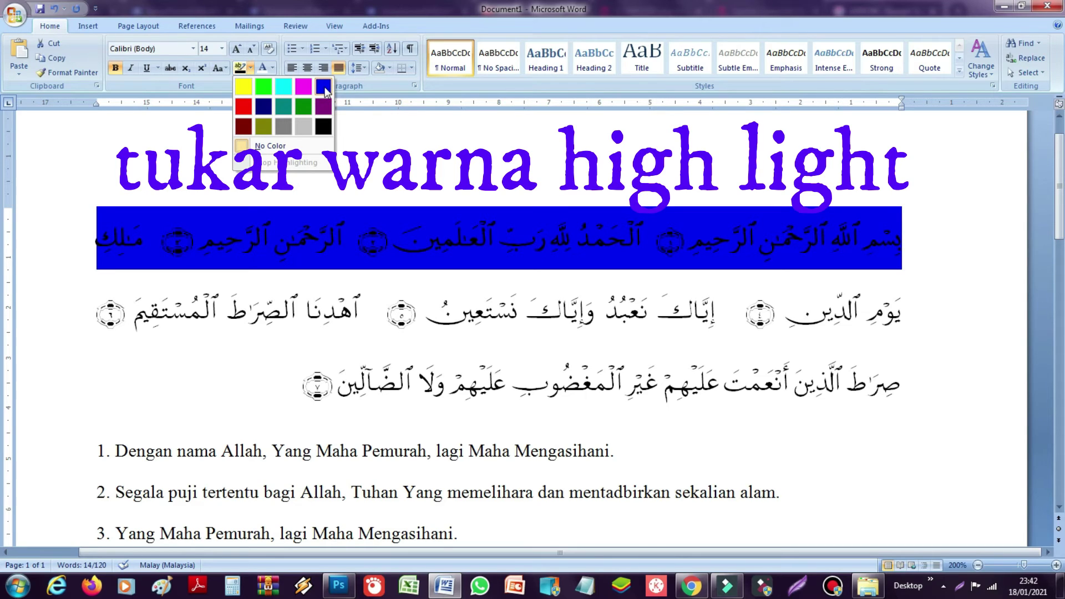
click(323, 126)
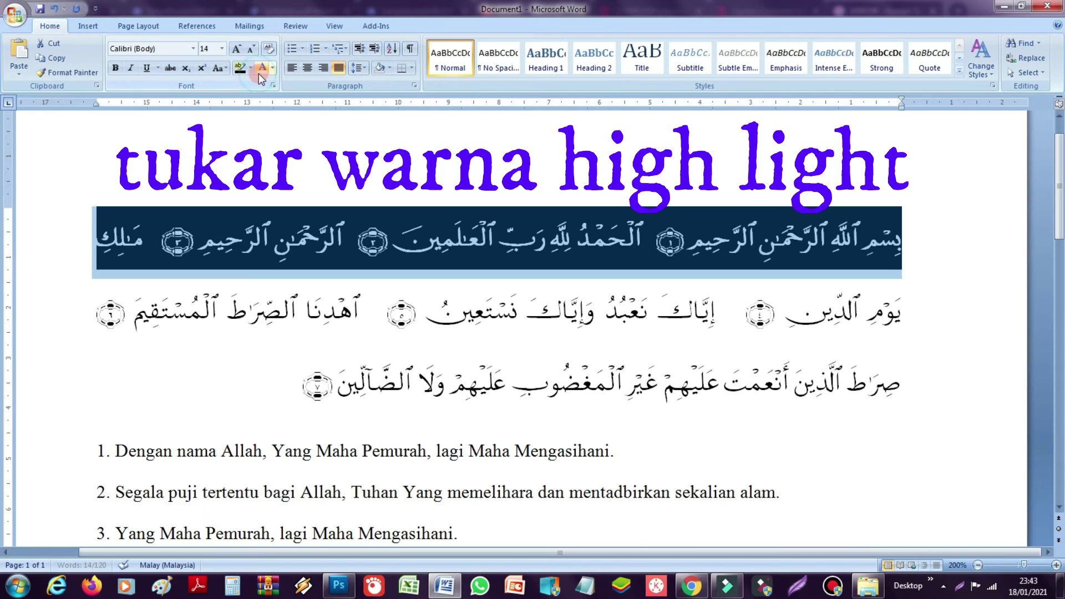
click(373, 176)
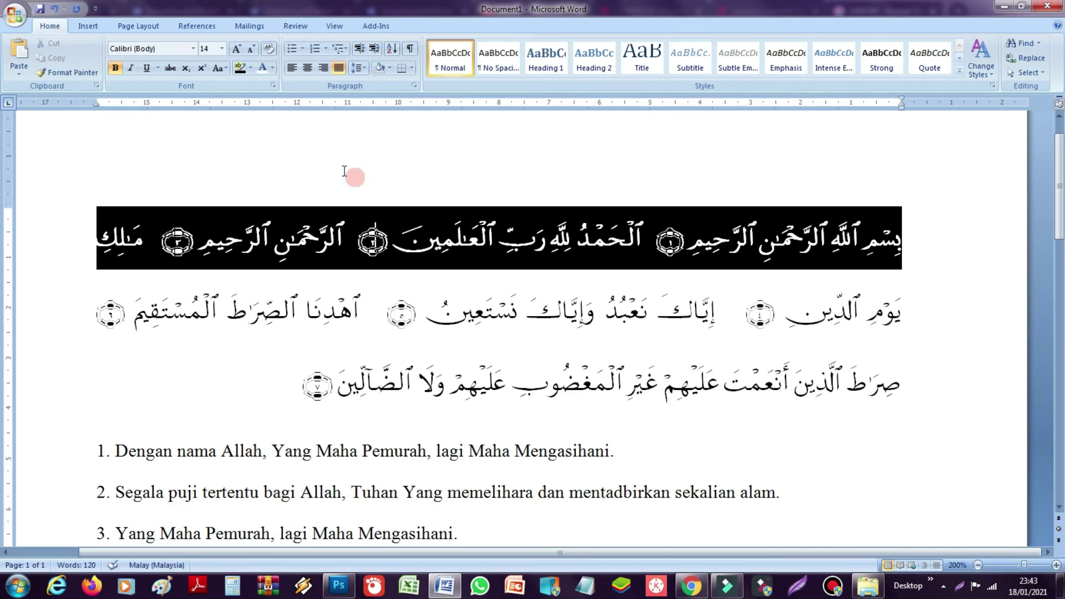
- Undo the black highlight and earlier formatting on the first Arabic line
click(19, 26)
mouse_move(37, 162)
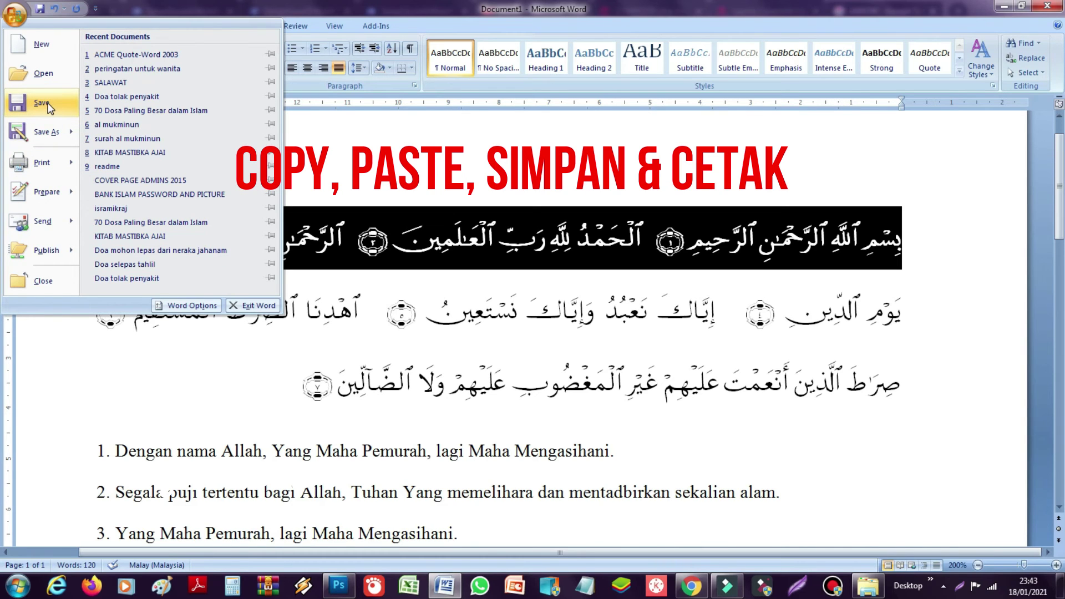
click(375, 167)
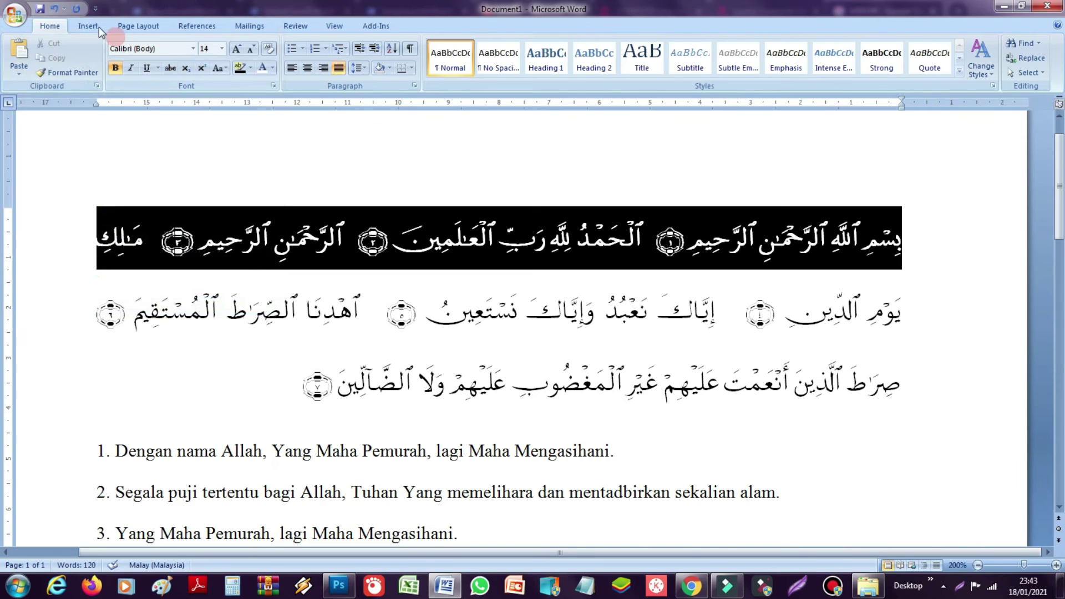
click(55, 9)
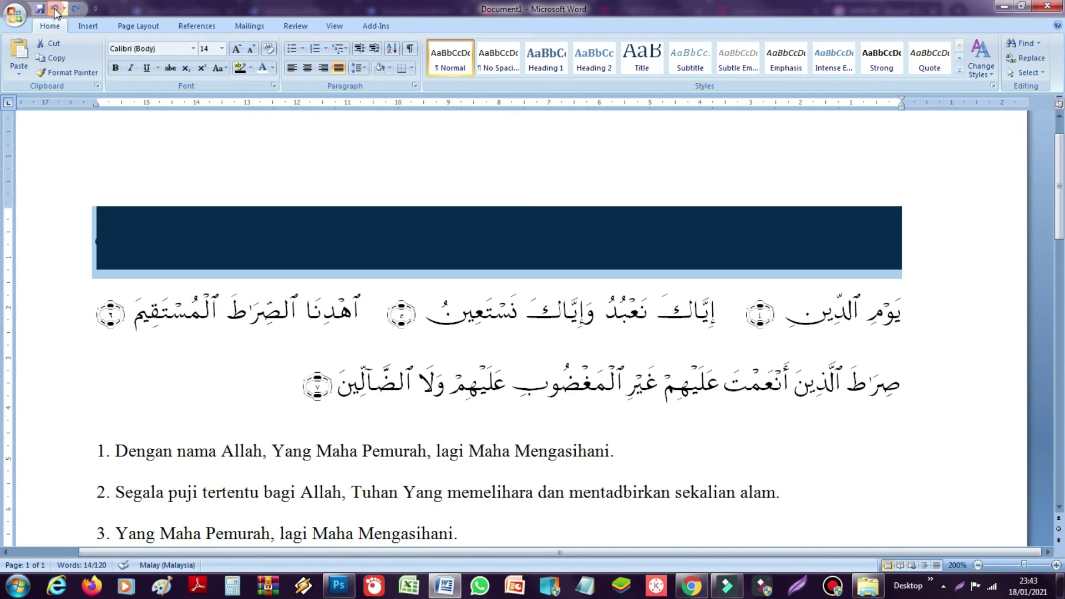
click(54, 9)
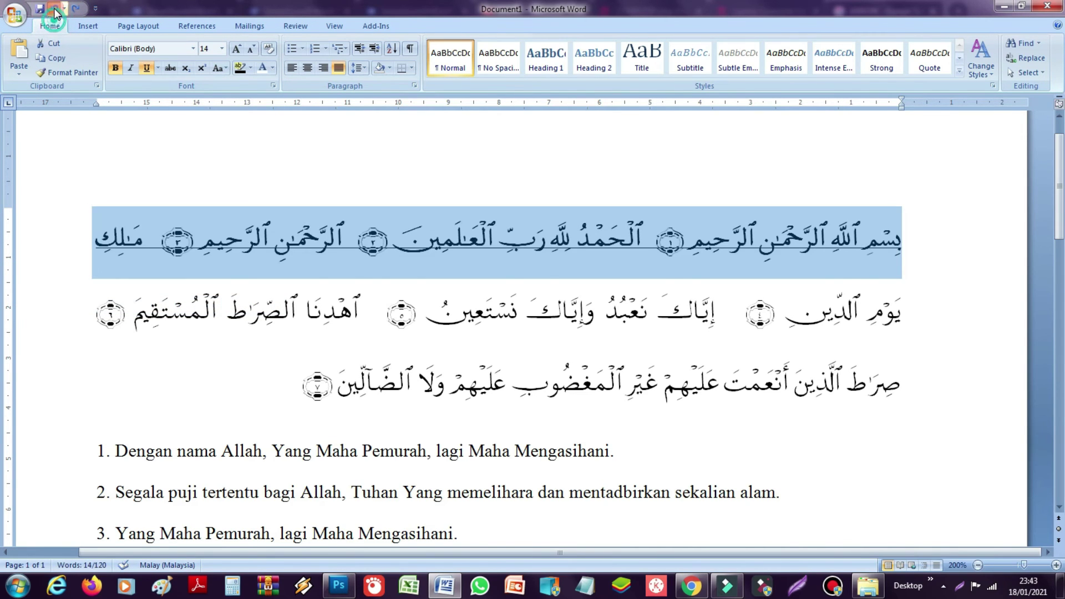
click(55, 9)
click(55, 9)
click(55, 9)
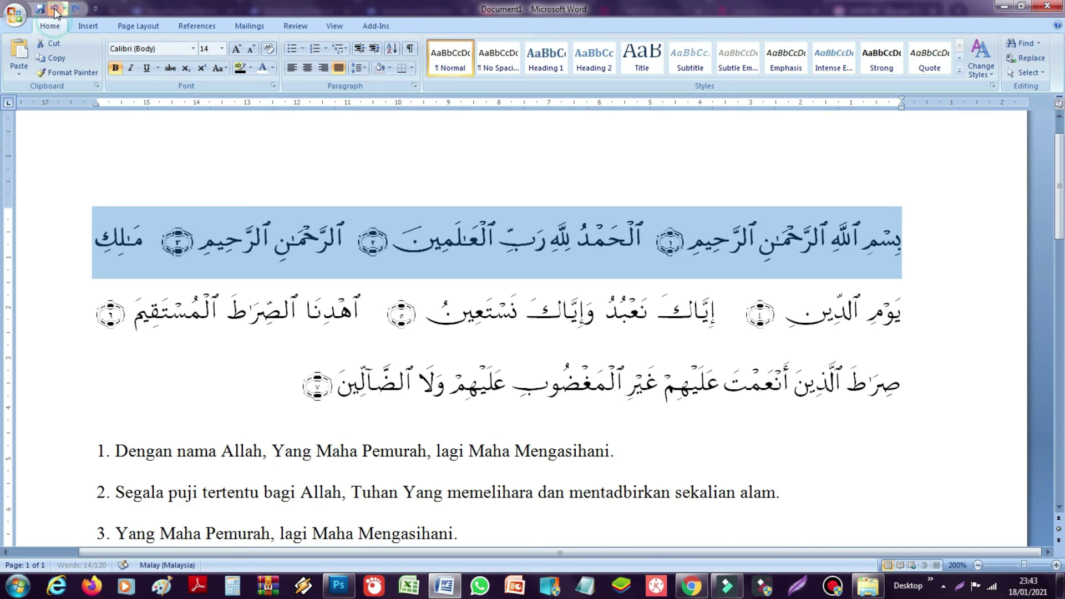
click(55, 10)
click(55, 9)
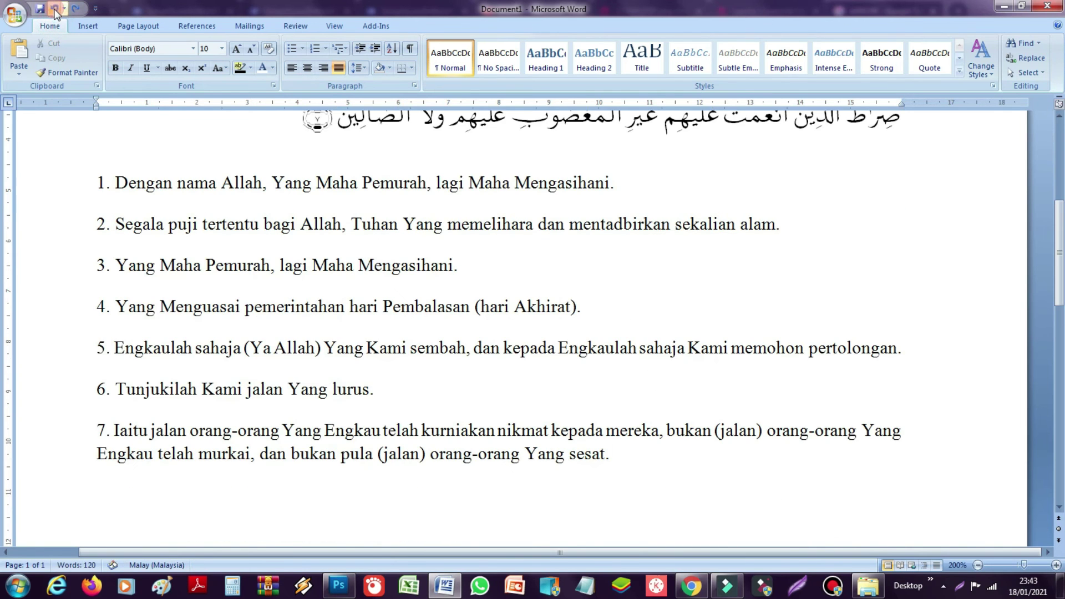
scroll(369, 233, up, 5)
click(380, 240)
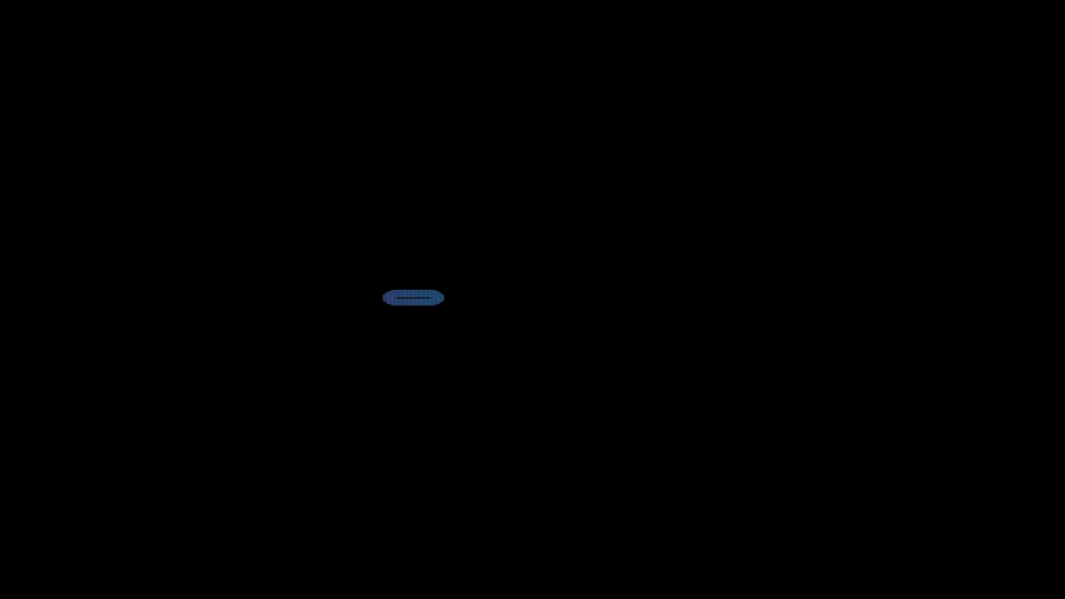